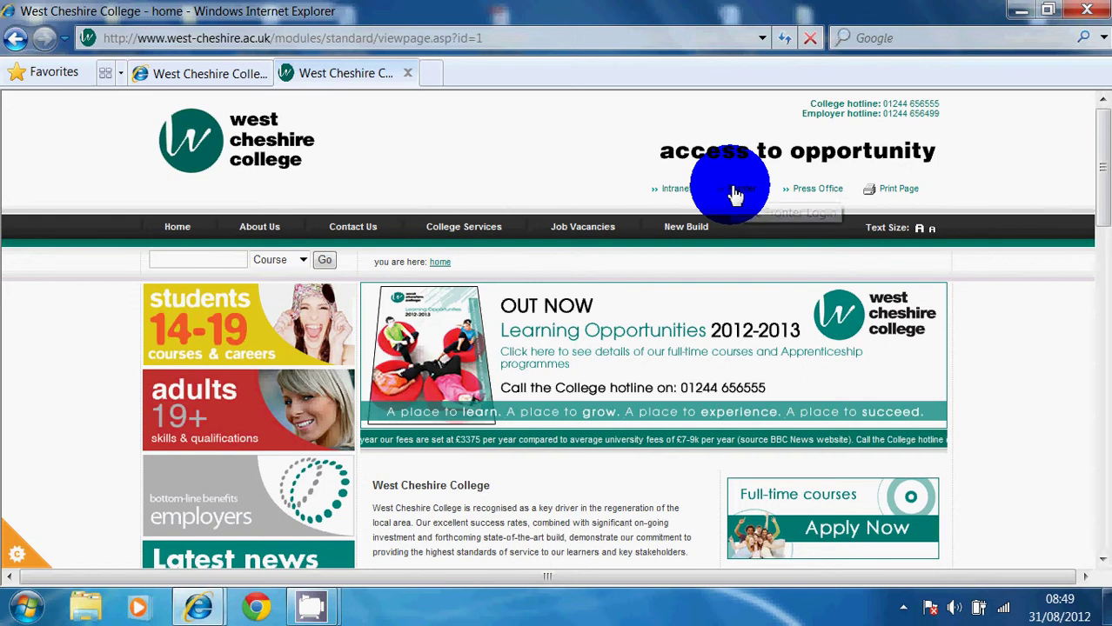
View the Fronter login page from the college website and close both to return to the intranet.
click(737, 193)
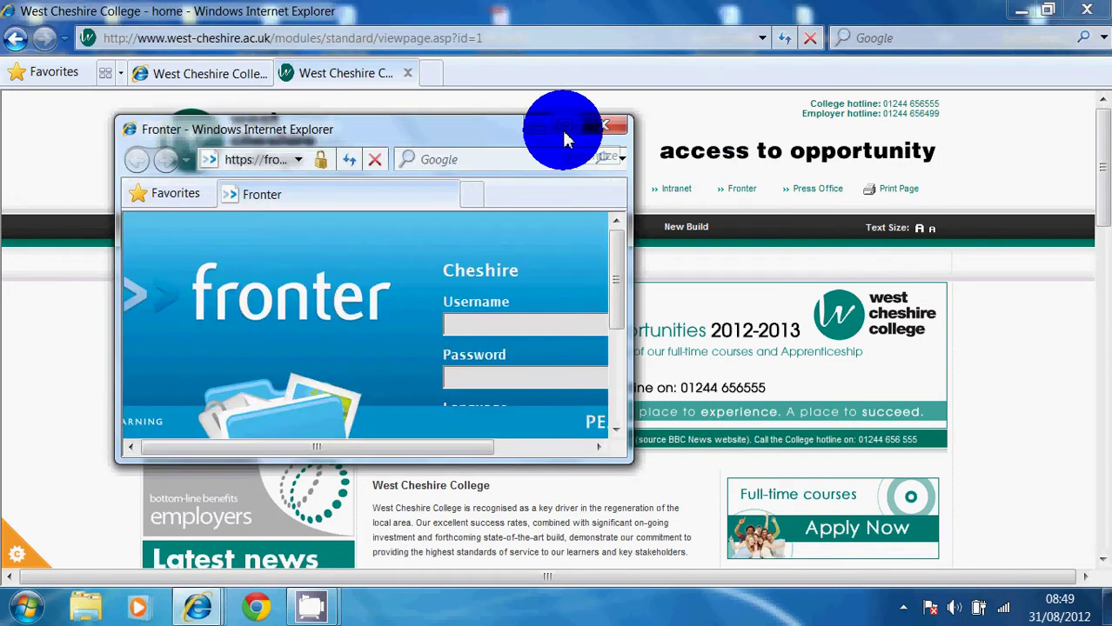
click(610, 127)
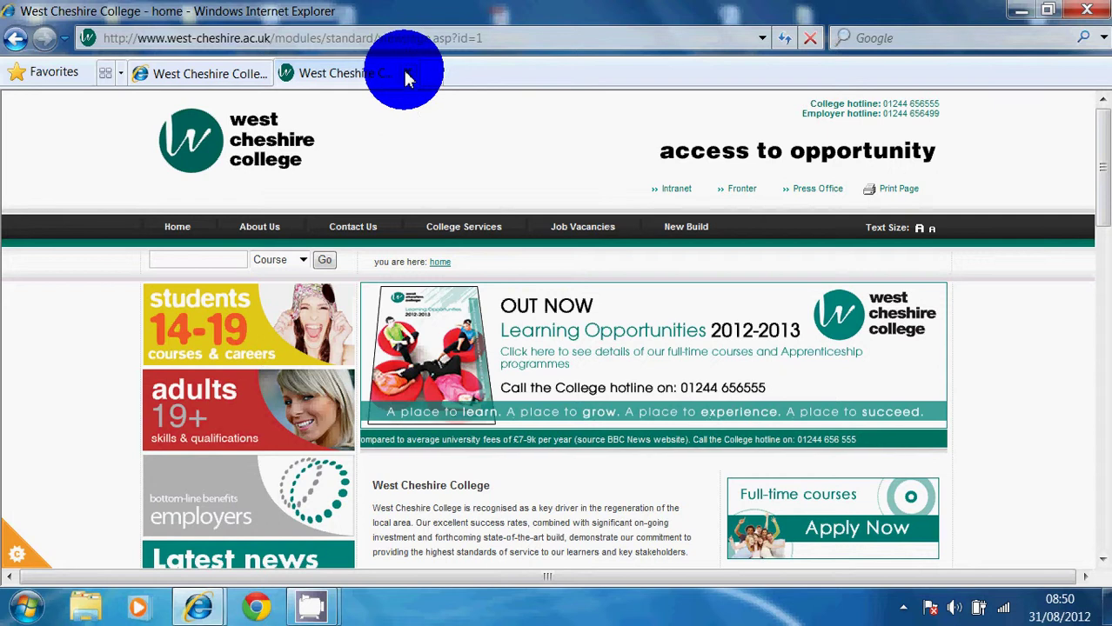
click(406, 73)
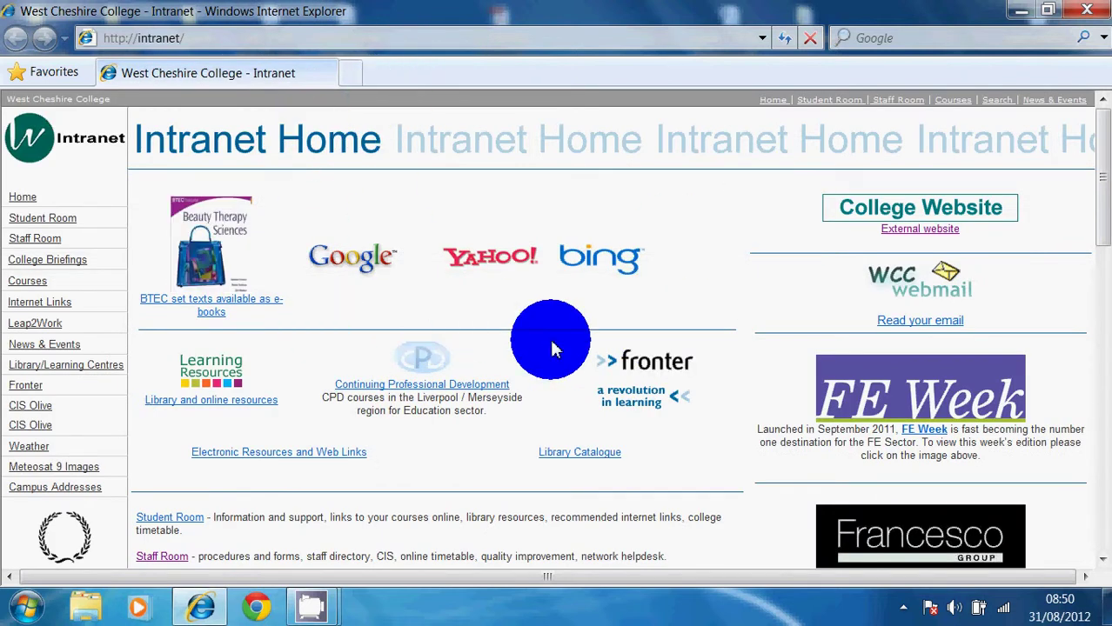
Enter Fronter from the college intranet and display all rooms.
click(641, 370)
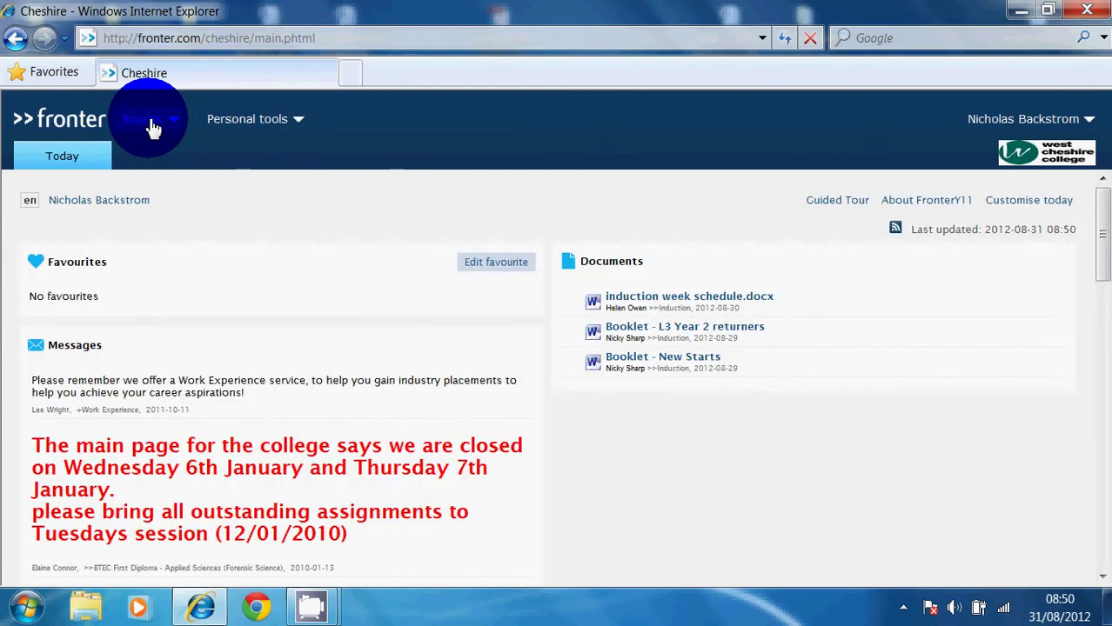
click(153, 122)
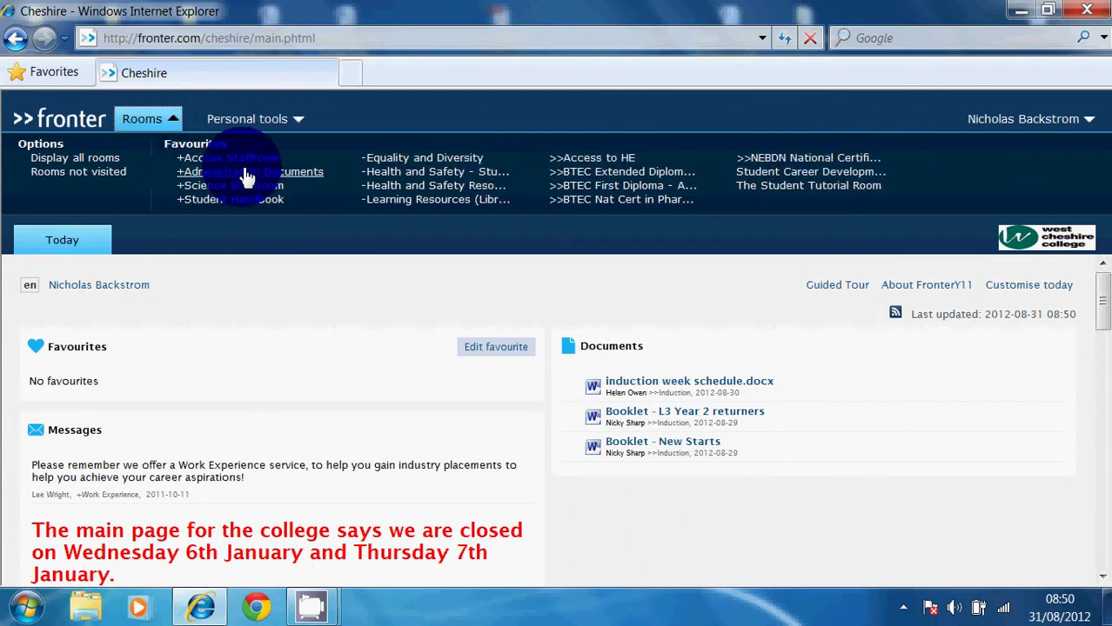
click(102, 163)
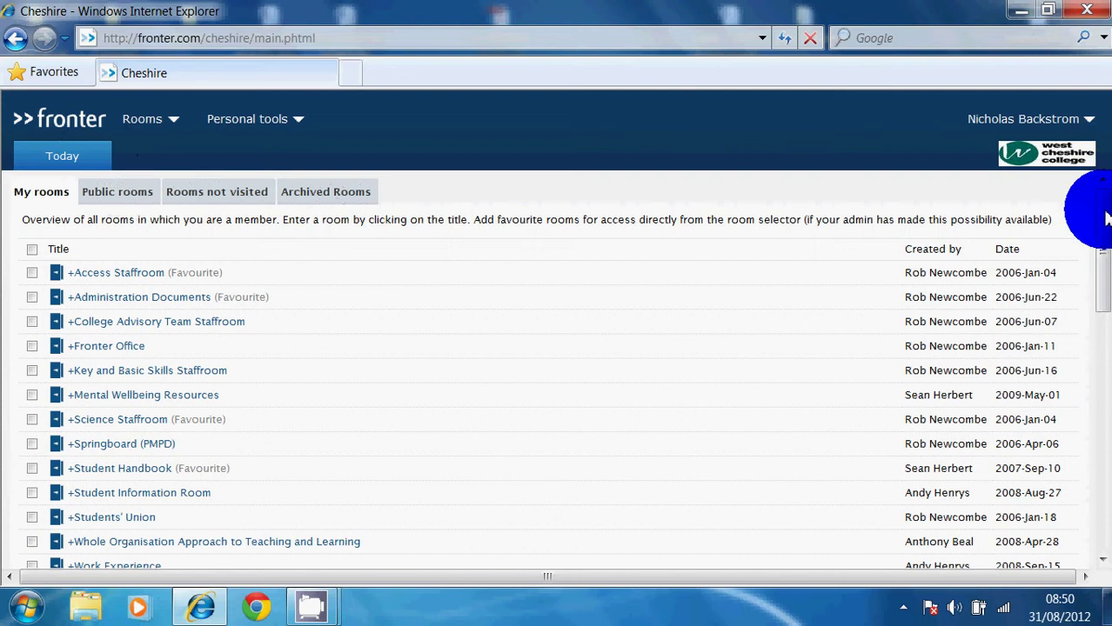
Select the Student Handbook, Student Information Room, Students' Union and Work Experience rooms in the room list.
scroll(1087, 213, down, 1)
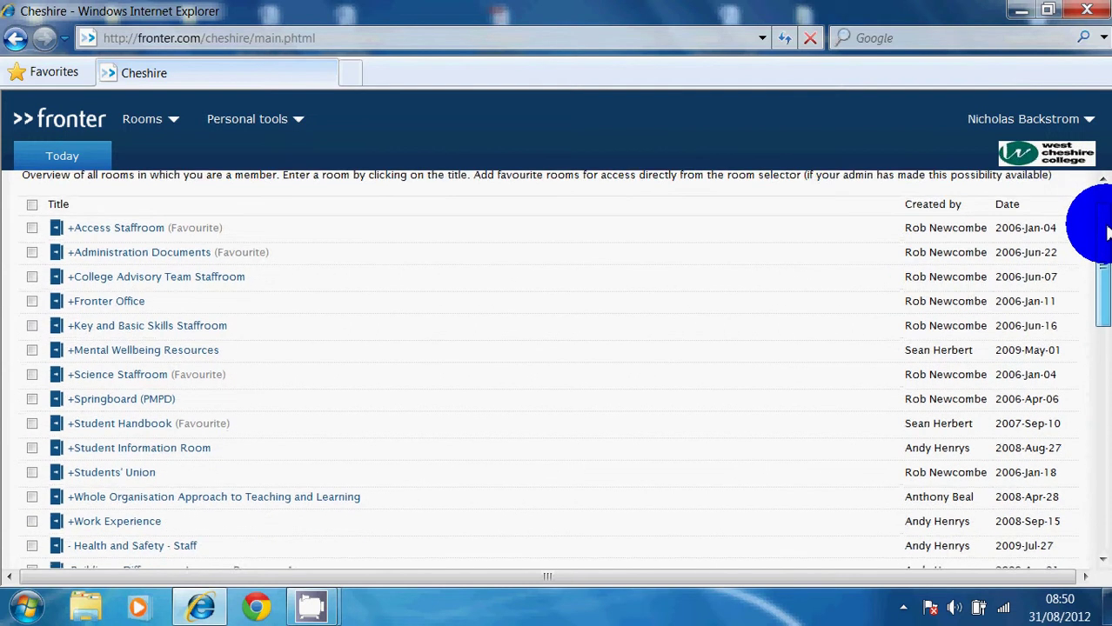
scroll(1107, 231, down, 1)
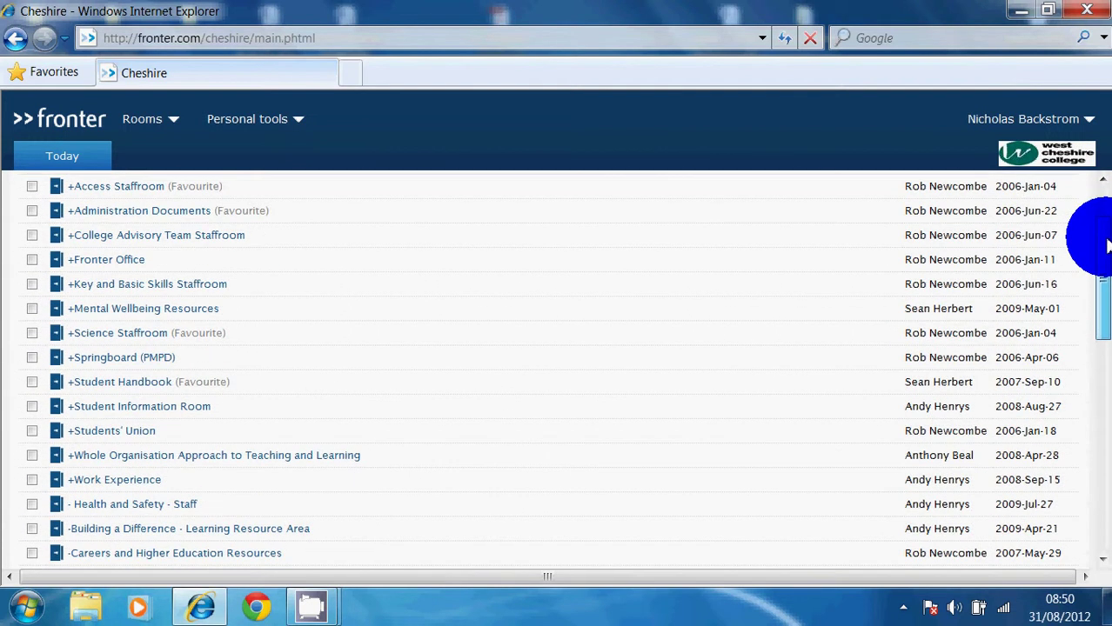
scroll(1099, 246, down, 1)
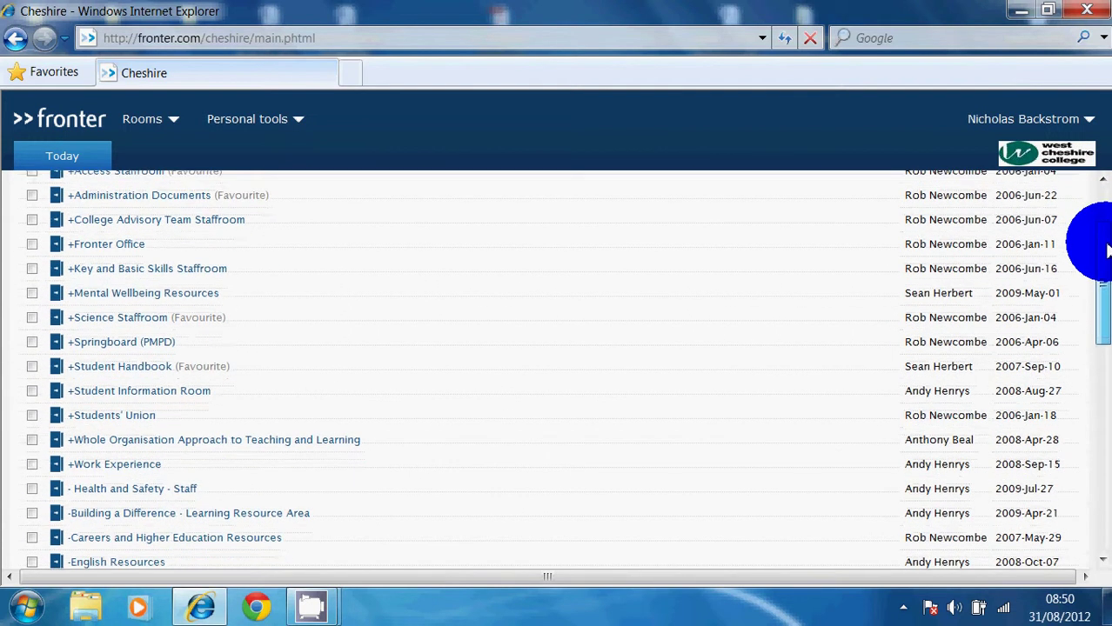
click(32, 367)
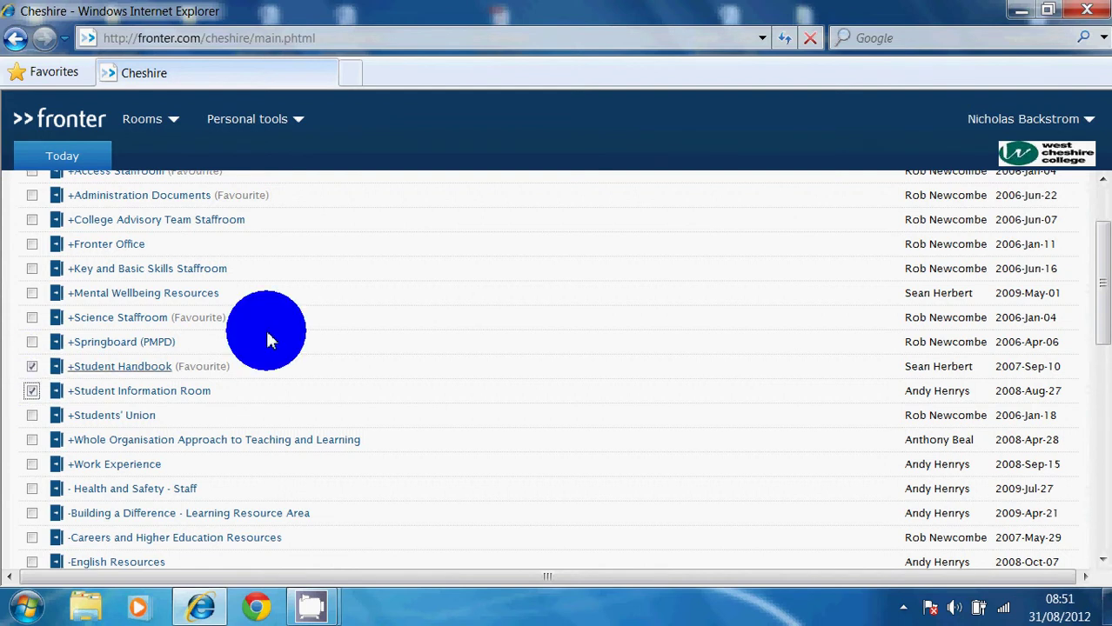
click(32, 390)
click(32, 415)
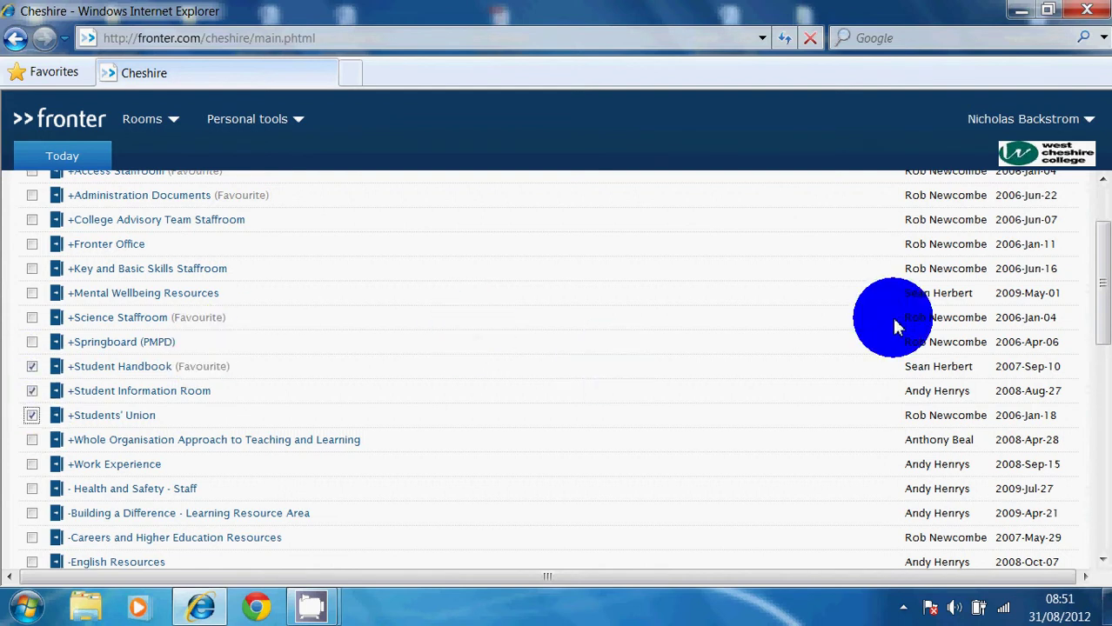
click(32, 465)
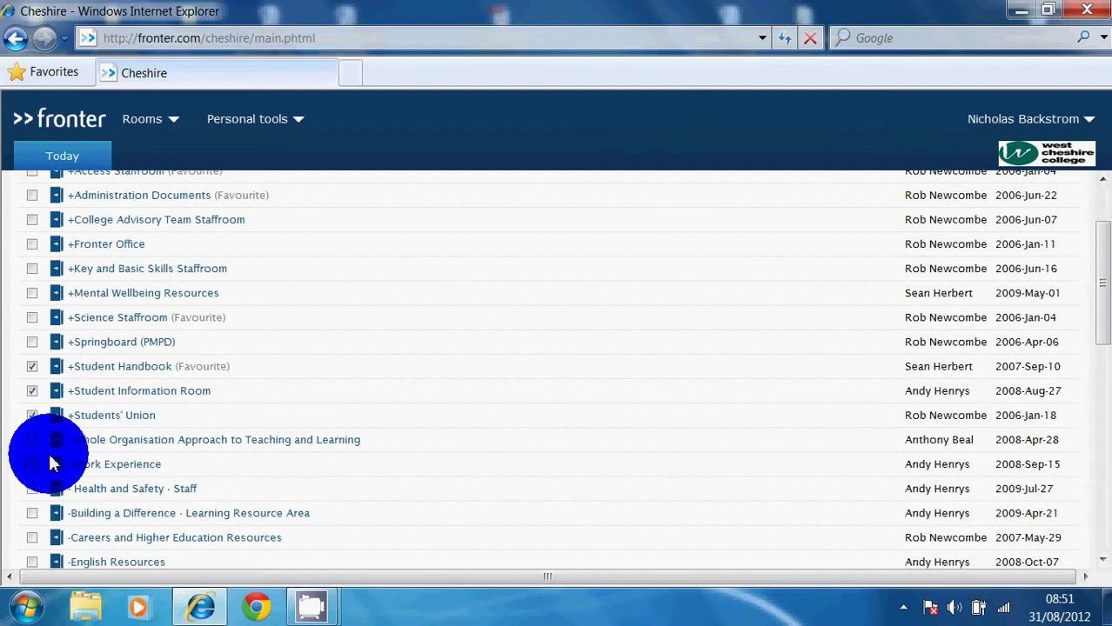
Include the BTEC Extended Diploma in Applied Sciences (Forensic / Medical) room in the selection and add the selected rooms as favourites.
drag(1092, 290, 1099, 423)
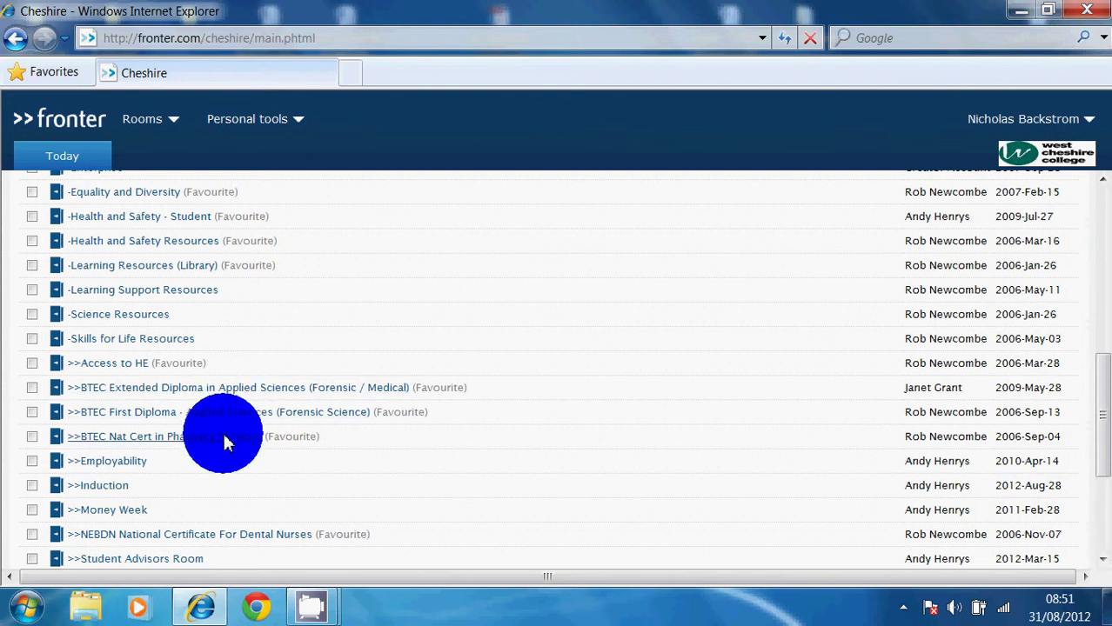
click(31, 388)
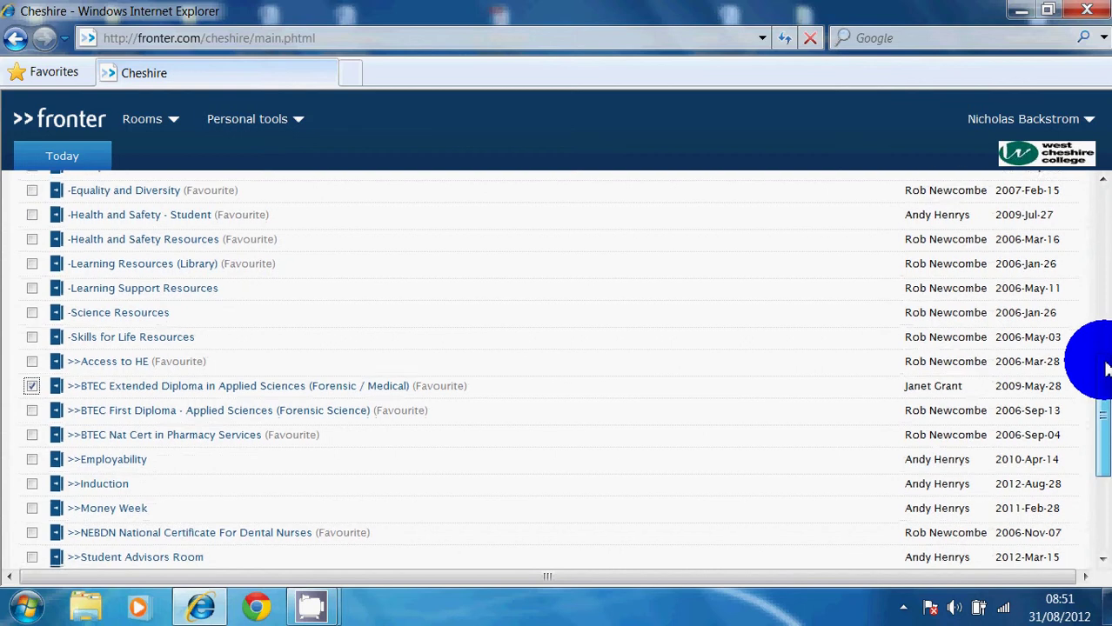
scroll(1096, 409, down, 3)
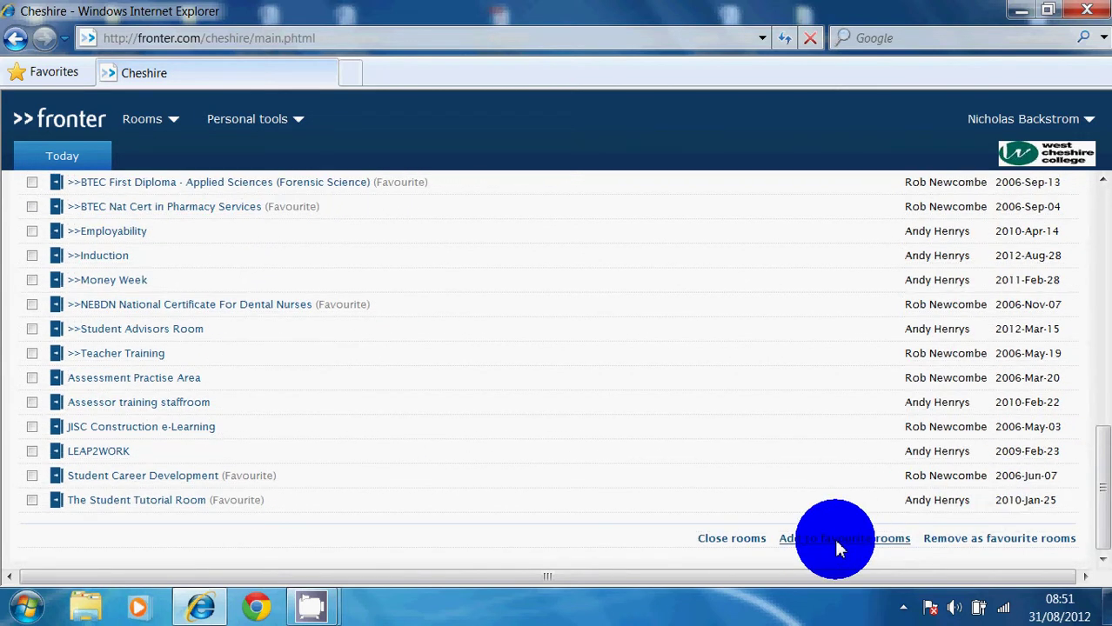
click(838, 540)
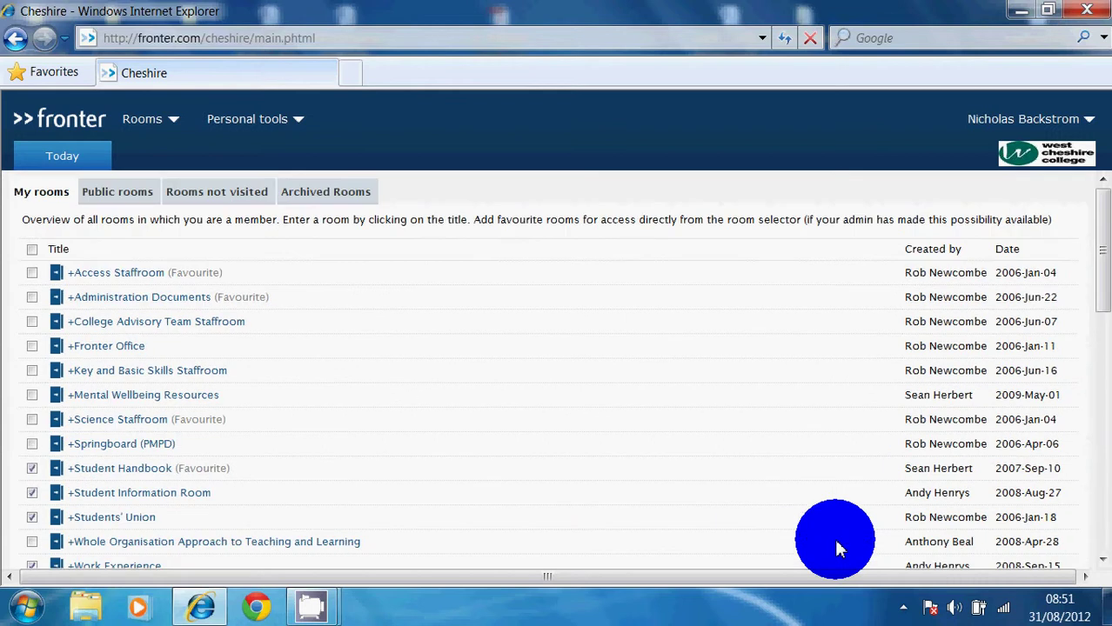
Open the BTEC Extended Diploma in Applied Sciences room from the favourites and look over its welcome page.
click(170, 123)
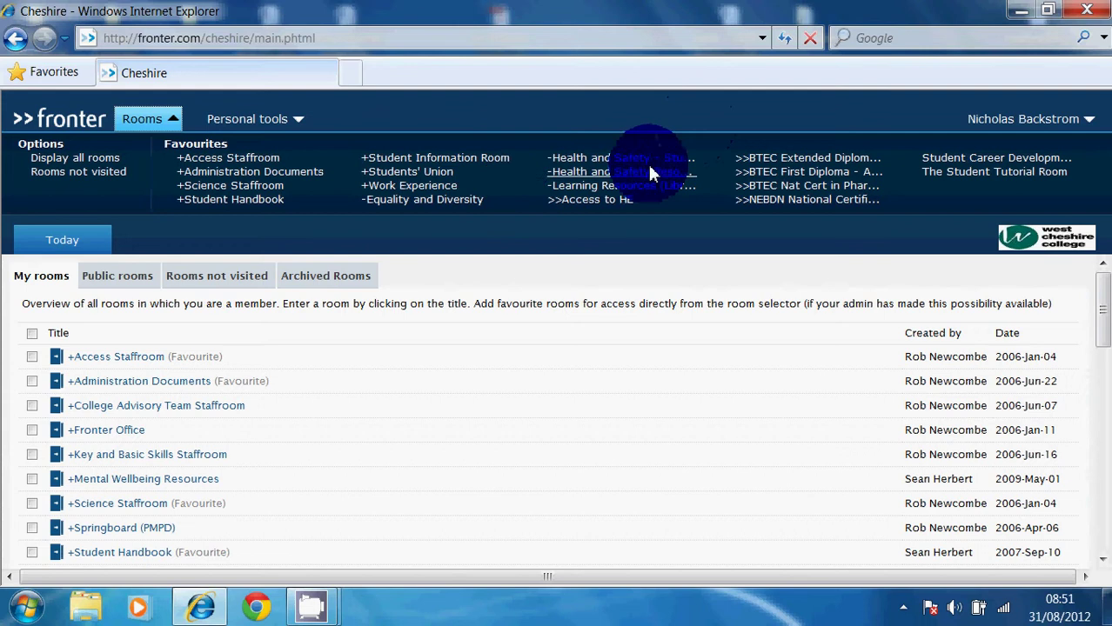
click(771, 161)
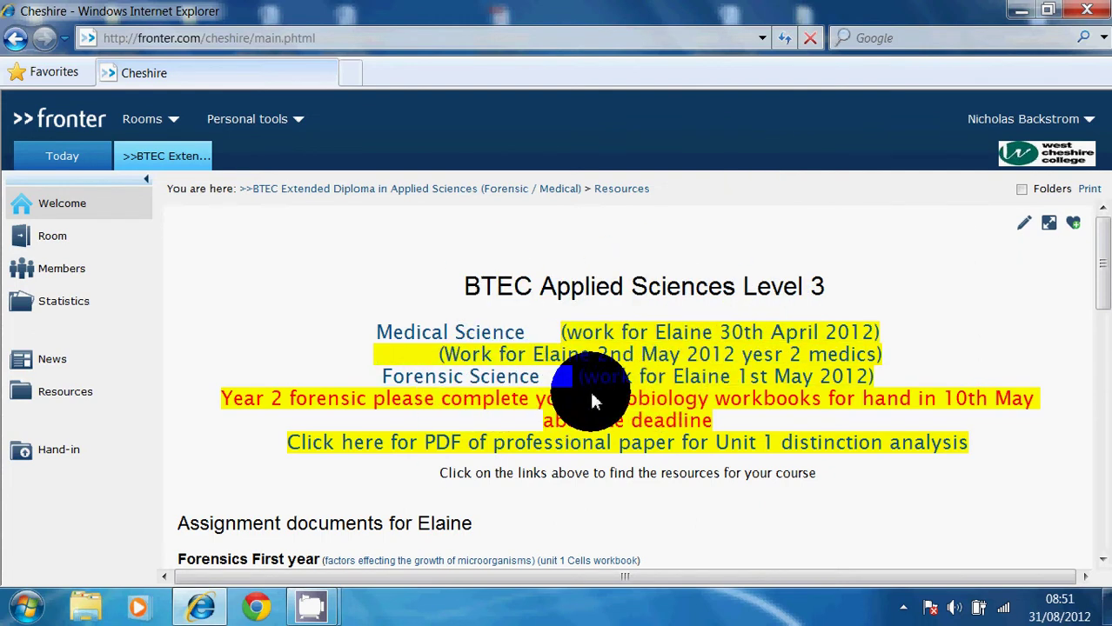
scroll(1096, 348, down, 5)
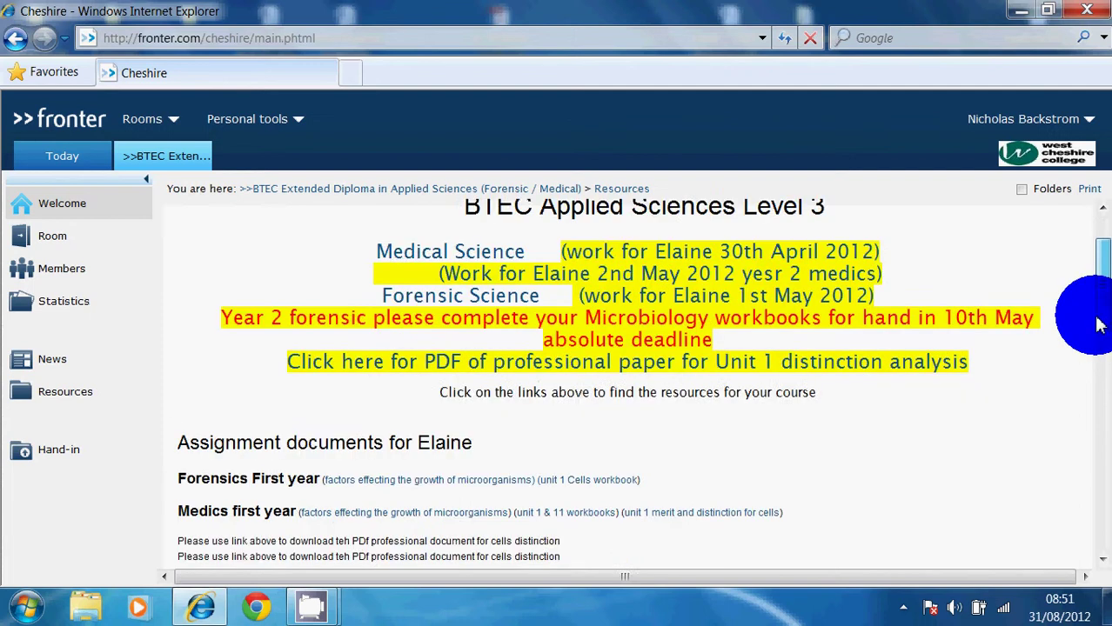
scroll(1094, 370, up, 5)
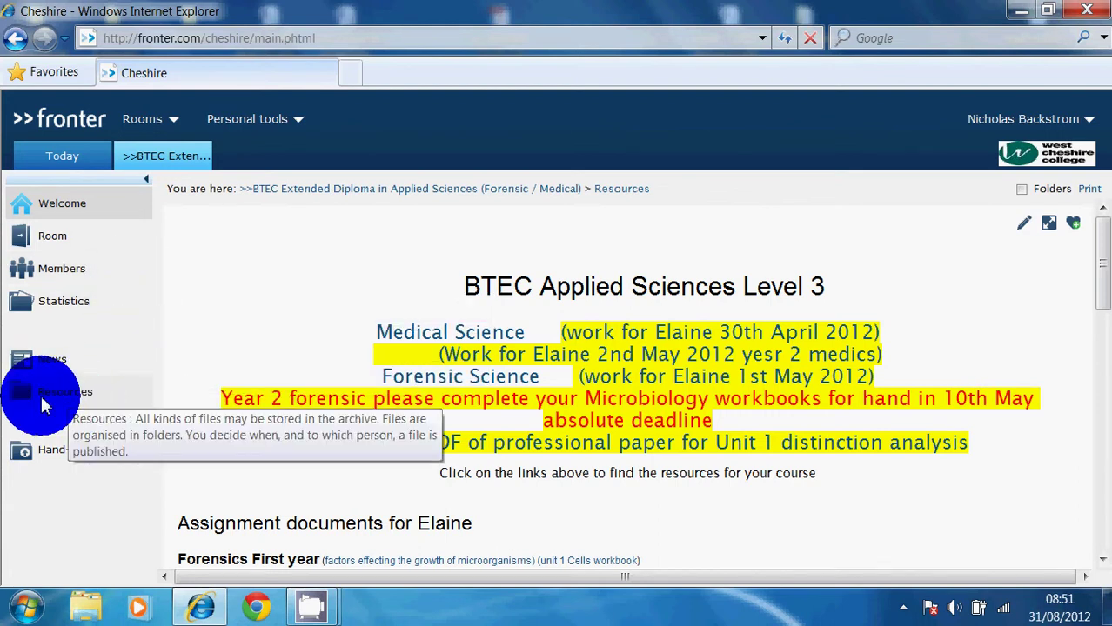
Open the Assessment Sheets folder of Unit 03: Scientific Investigations (Blood spatter) in the room's resources.
click(44, 405)
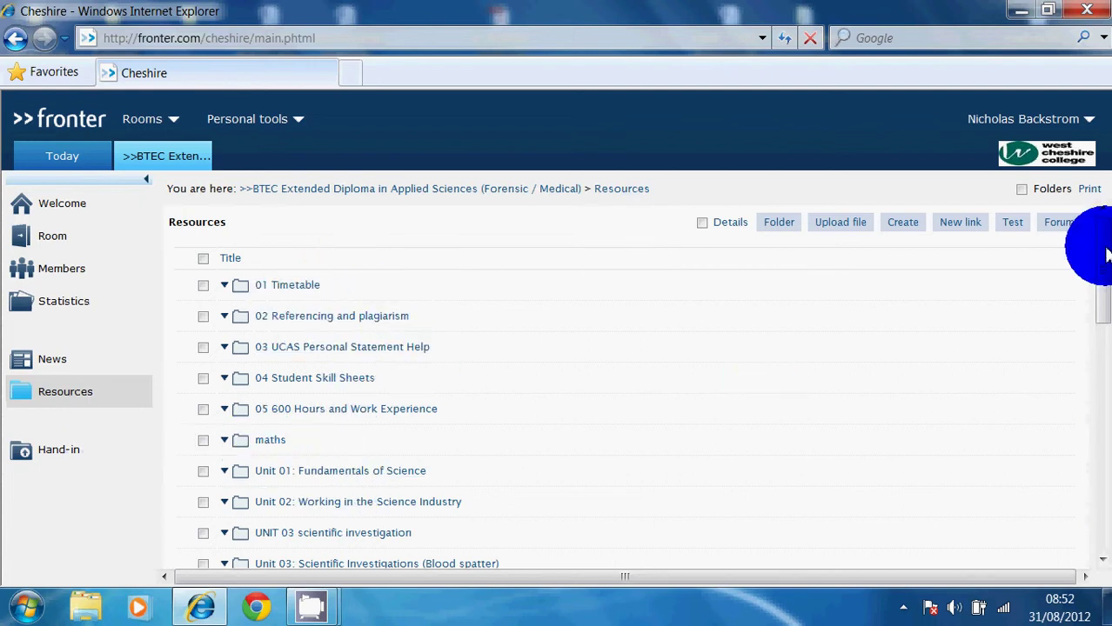
mouse_move(1106, 253)
mouse_down()
mouse_move(1072, 337)
mouse_move(1067, 490)
mouse_move(1083, 218)
mouse_up()
click(730, 224)
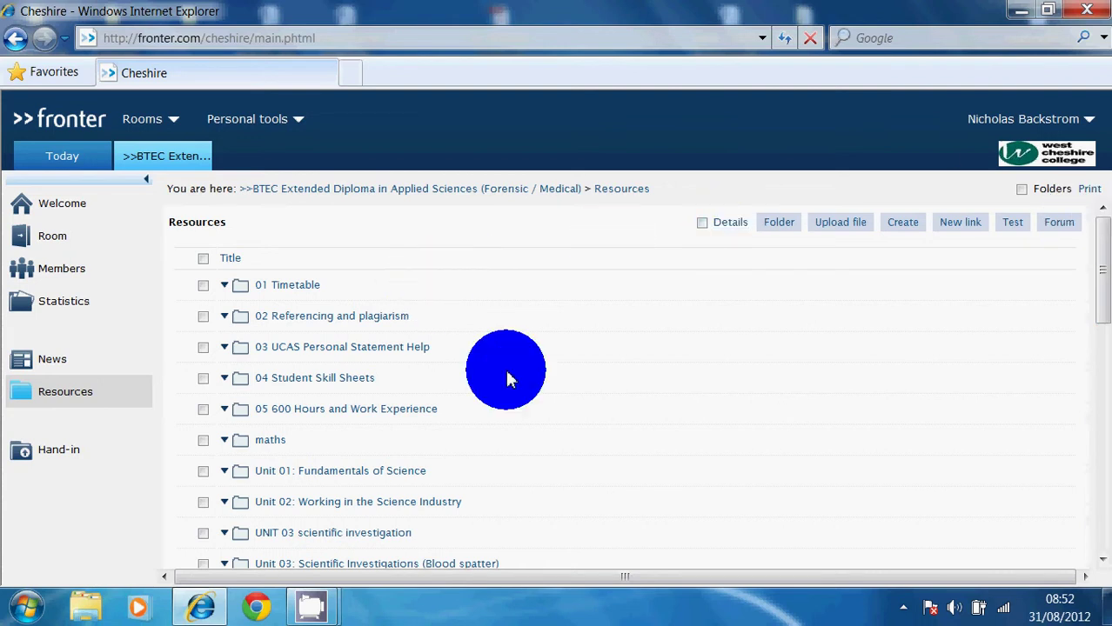
click(366, 563)
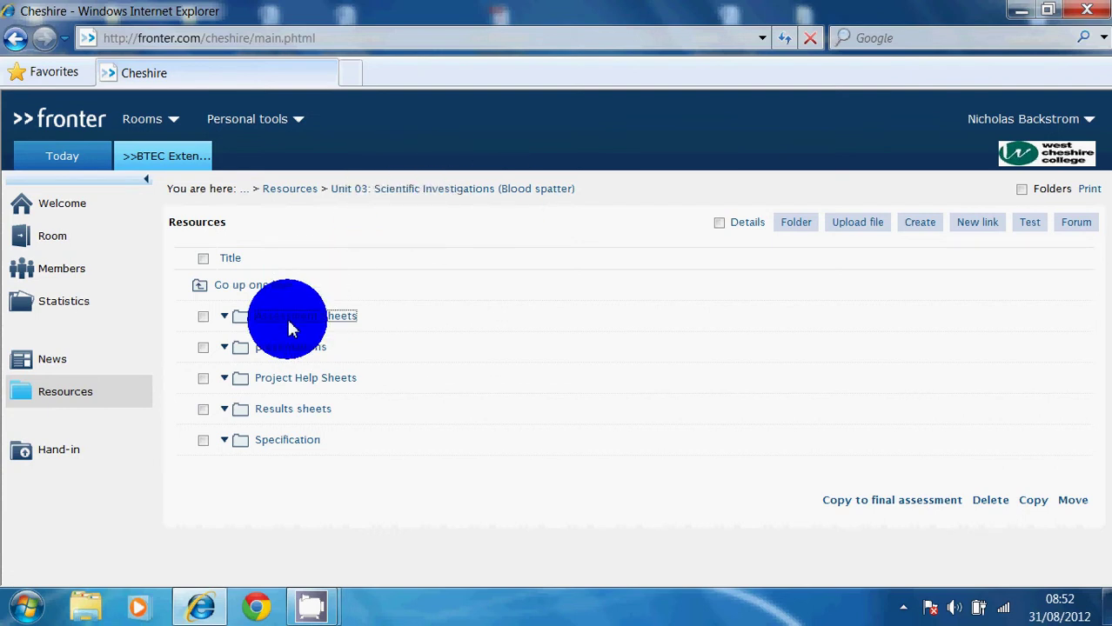
click(289, 320)
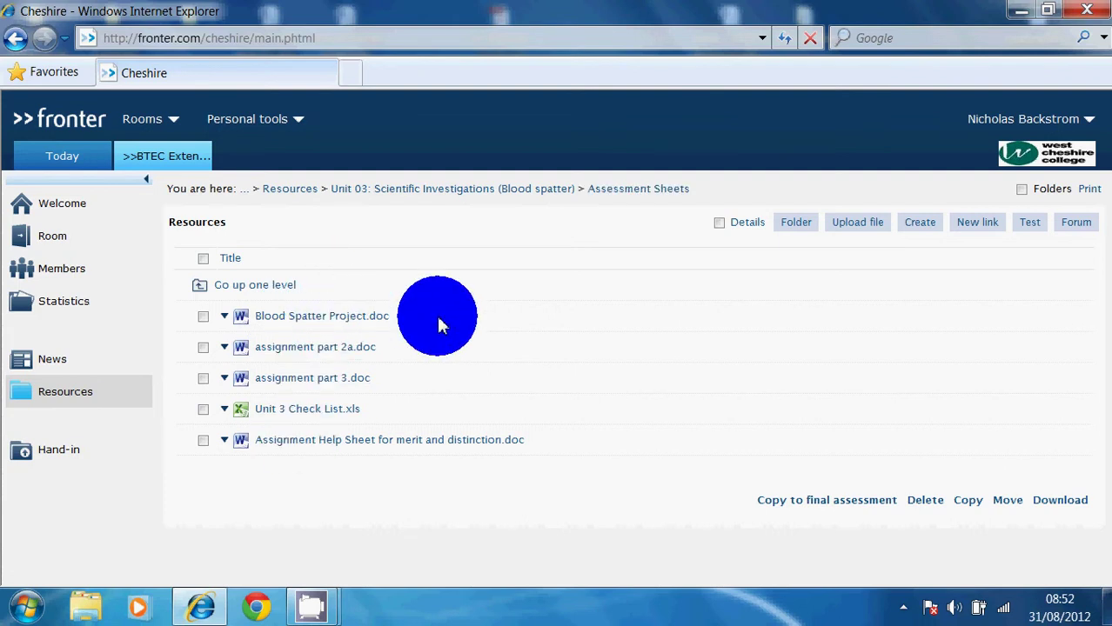
Open assignment part 2a.doc in Word, review the document and close it.
click(341, 353)
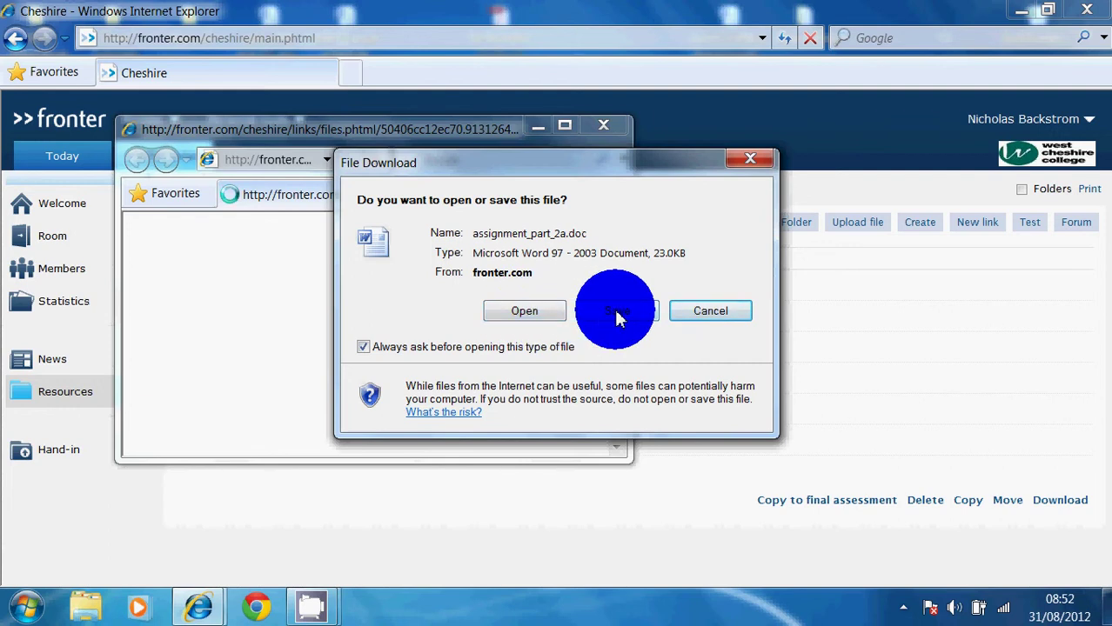
click(549, 313)
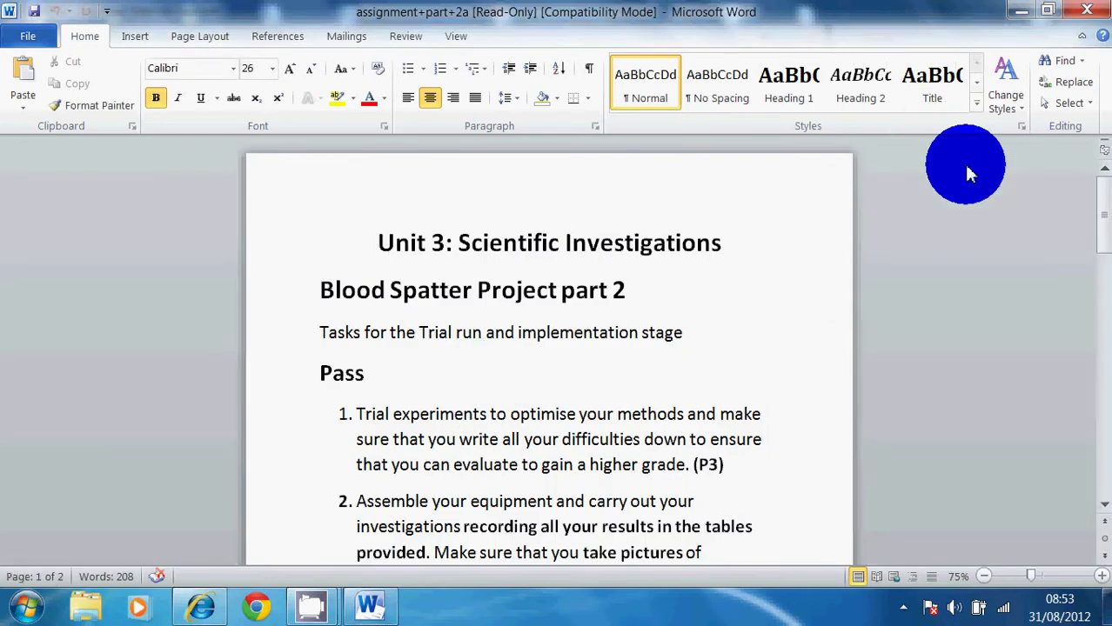
drag(1103, 220, 1107, 166)
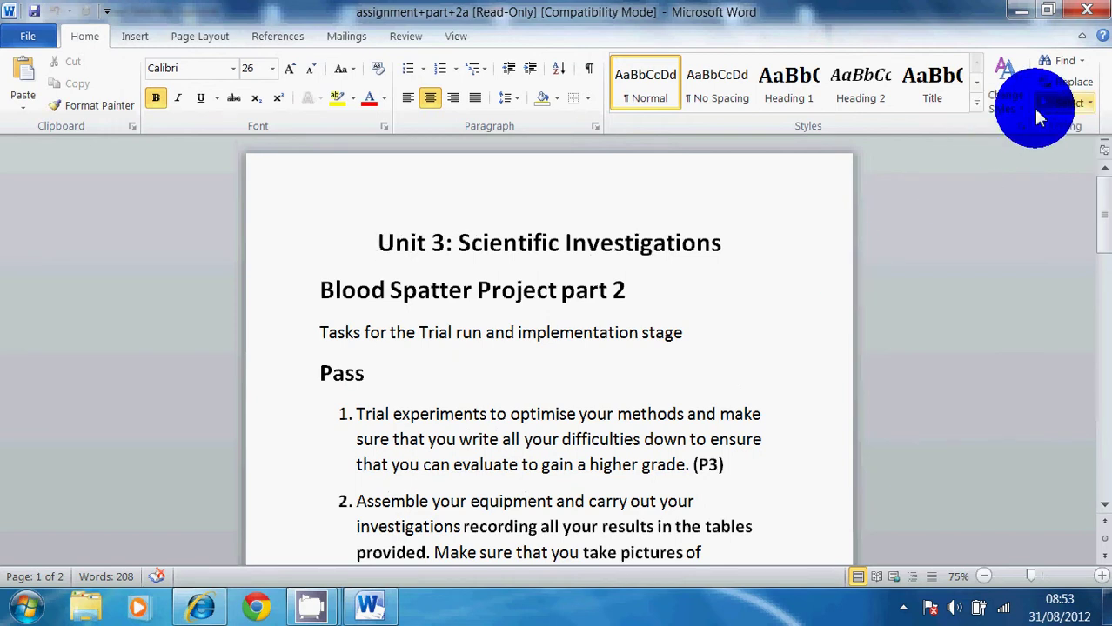
click(1100, 9)
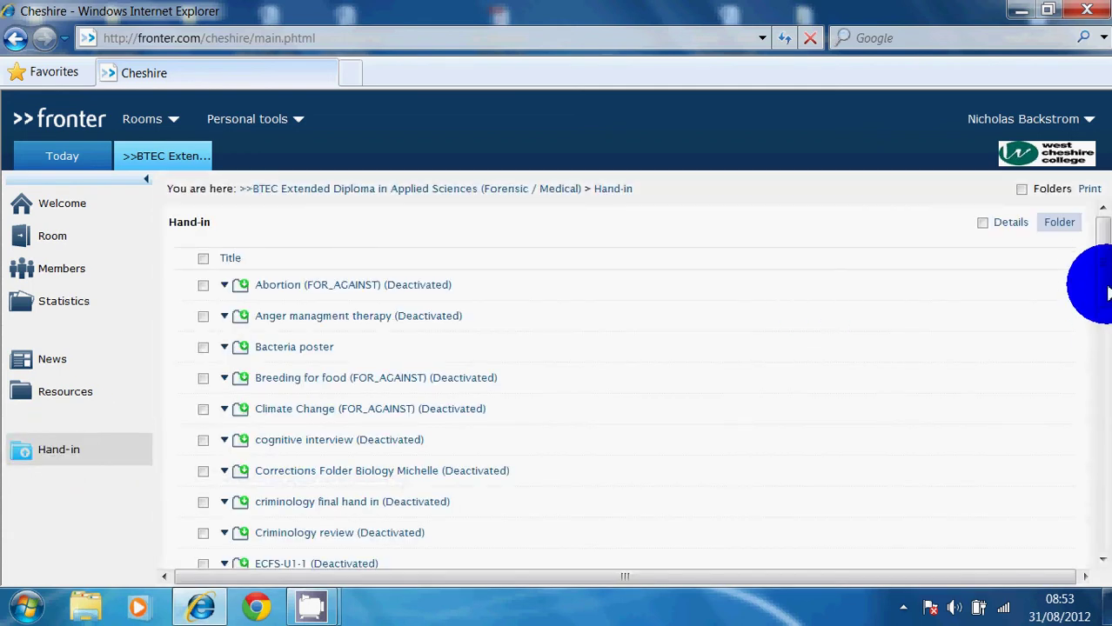
Open the tutor's unit 4 assignment folder in the room's Hand-in area.
scroll(1087, 335, down, 5)
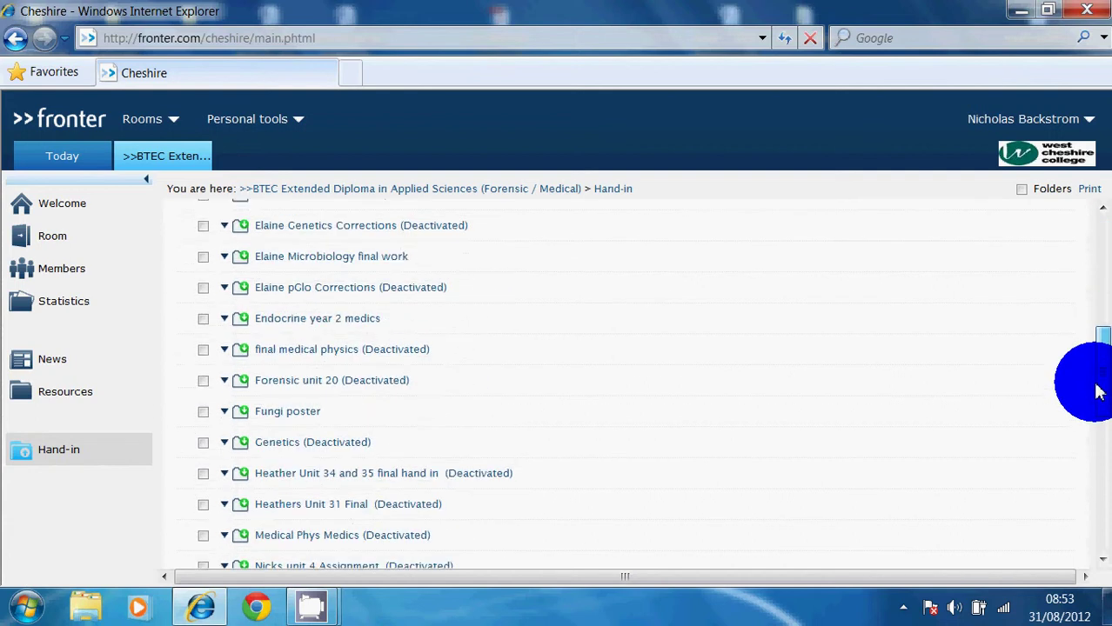
scroll(1096, 391, down, 3)
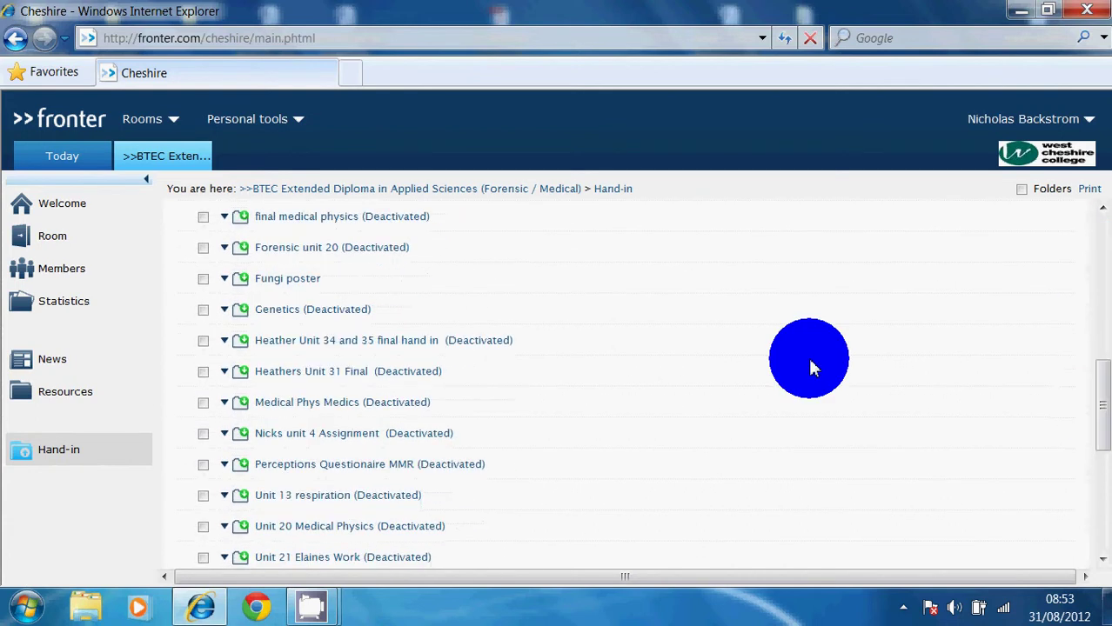
click(379, 438)
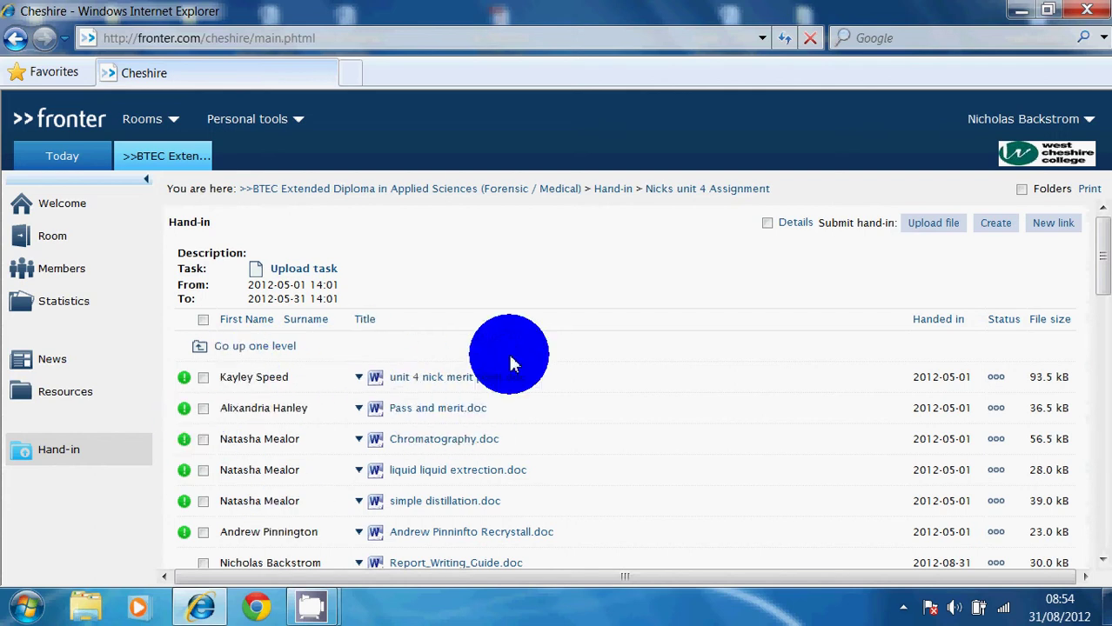
Upload Report_Writing_Guide.doc from the Desktop as a hand-in for the unit 4 assignment.
click(924, 226)
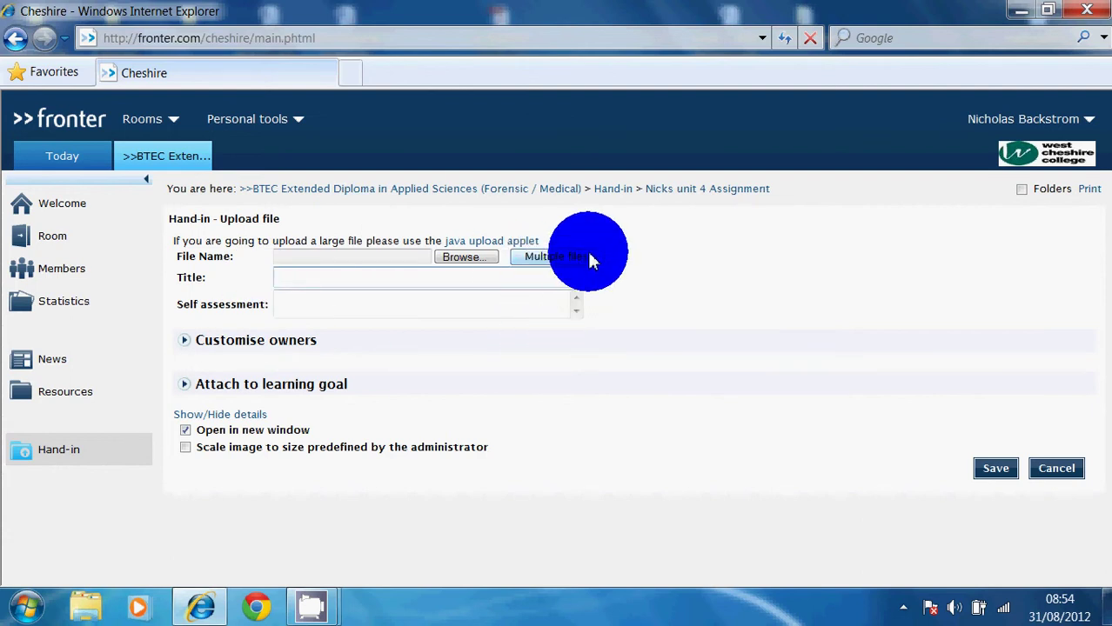
click(464, 258)
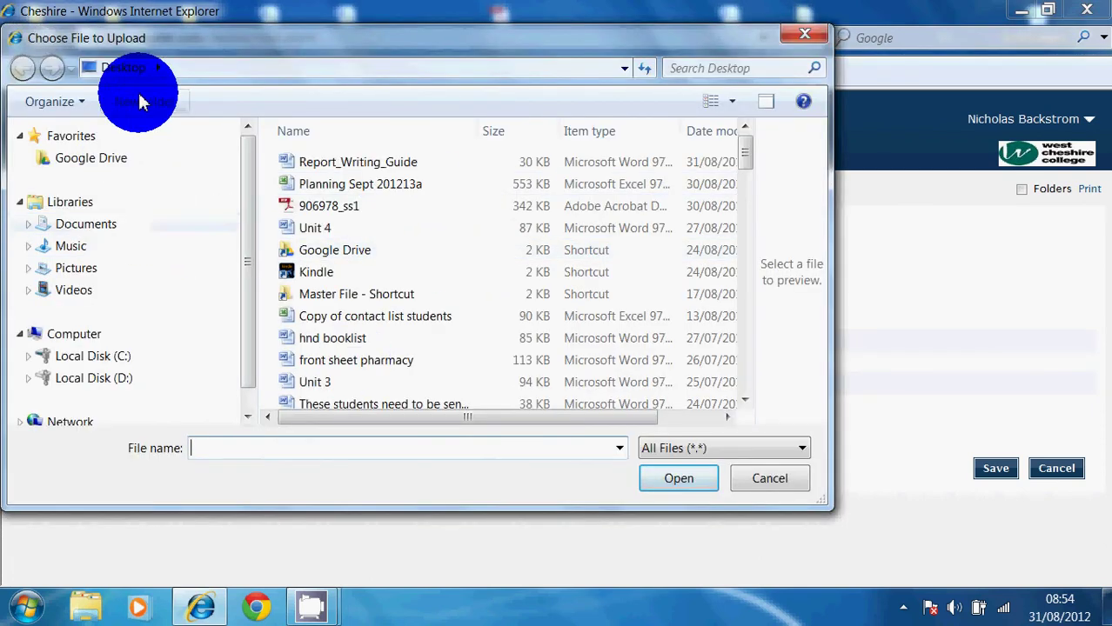
click(365, 163)
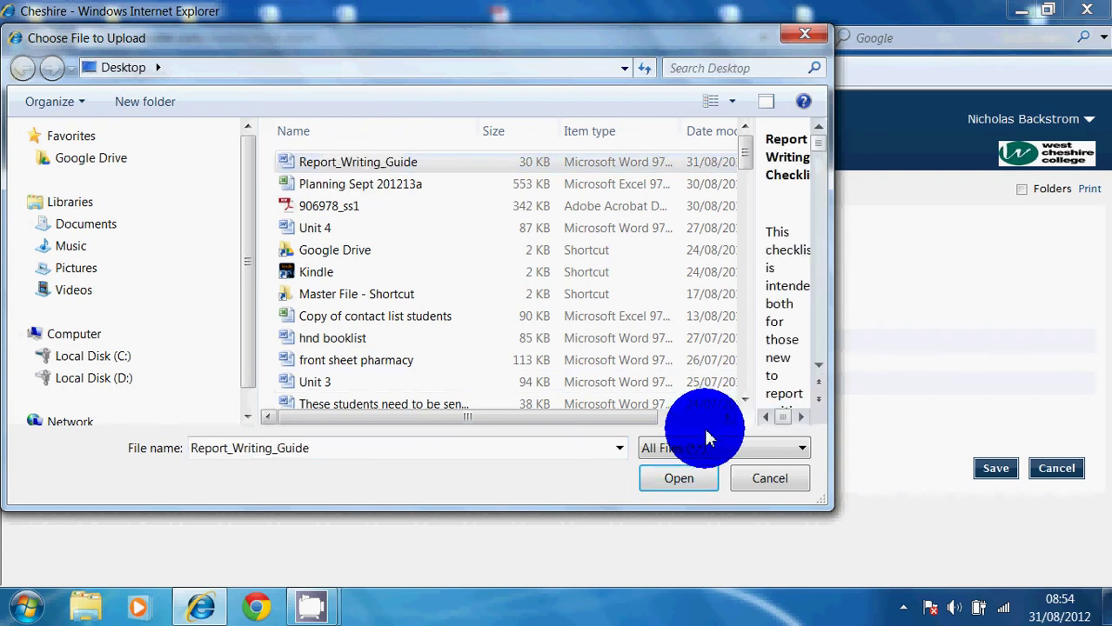
click(682, 475)
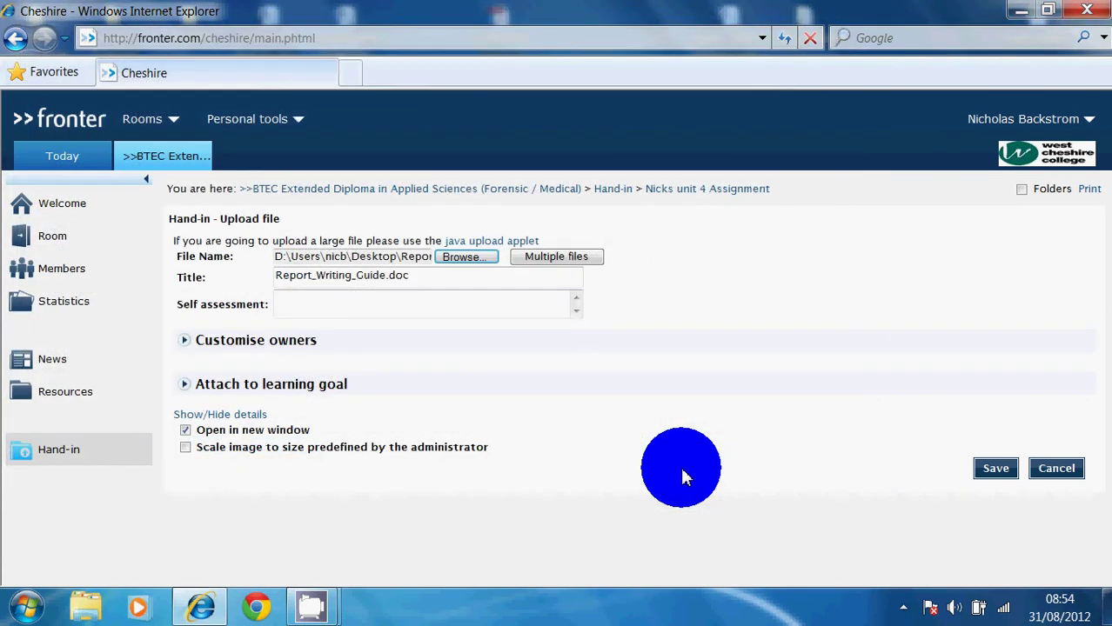
click(987, 474)
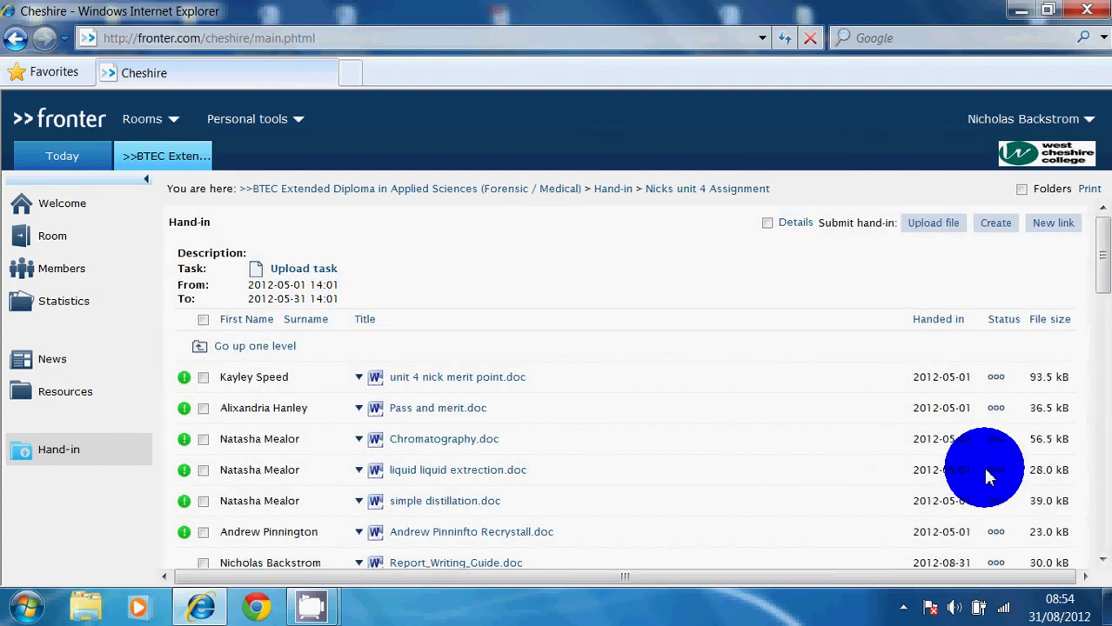
Check the unit 4 hand-in list for the uploaded report guide and its delivery status.
drag(1097, 250, 1103, 285)
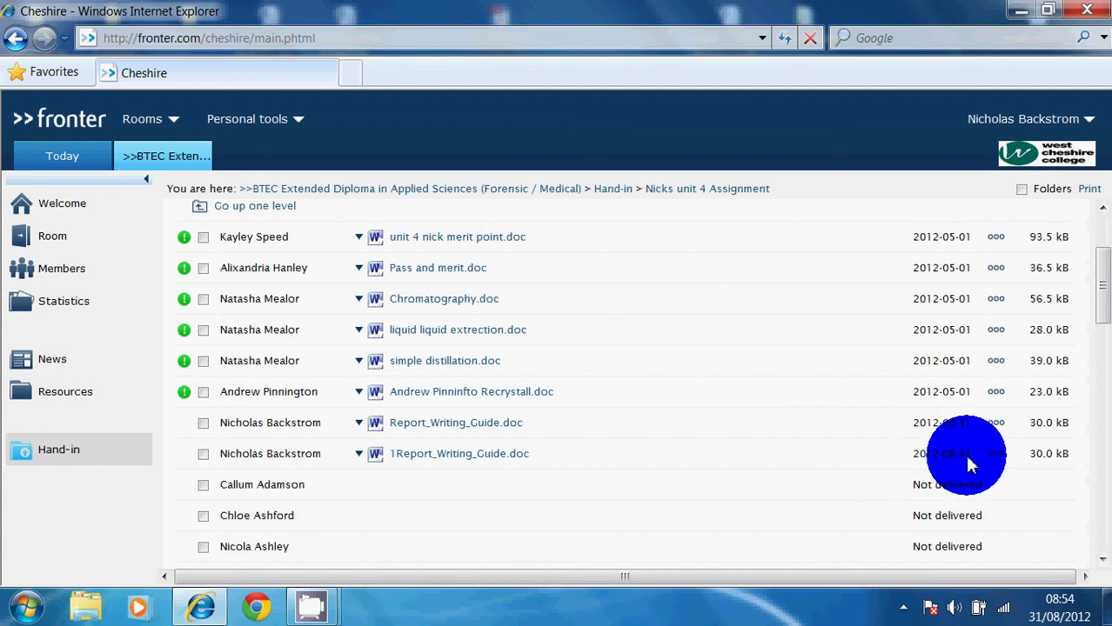
scroll(1094, 291, up, 1)
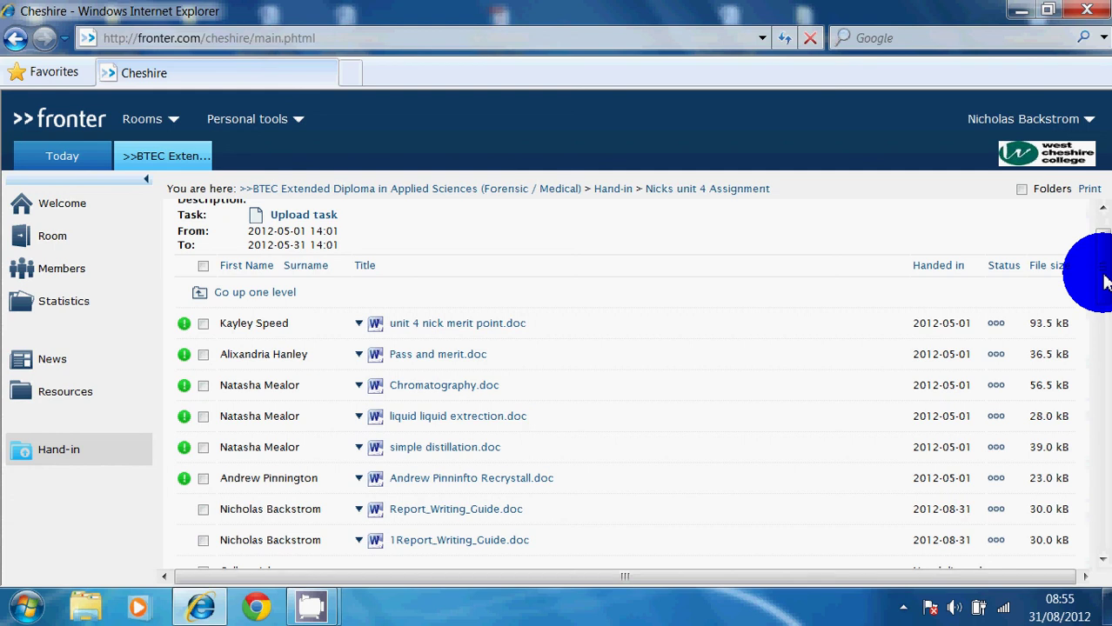
drag(1103, 281, 1103, 249)
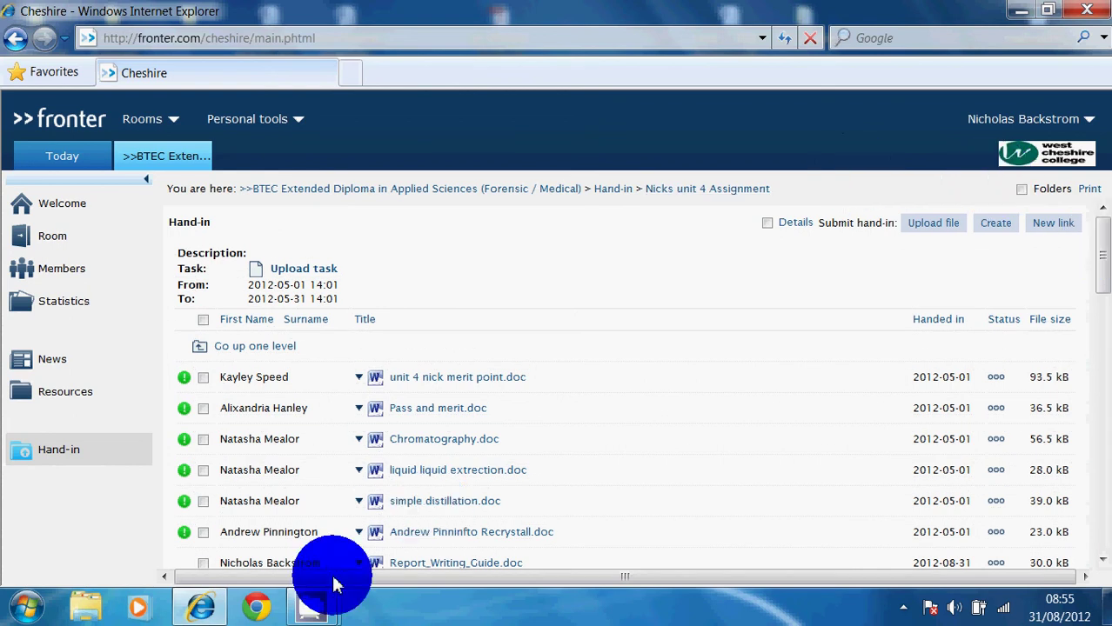
mouse_move(310, 613)
click(193, 472)
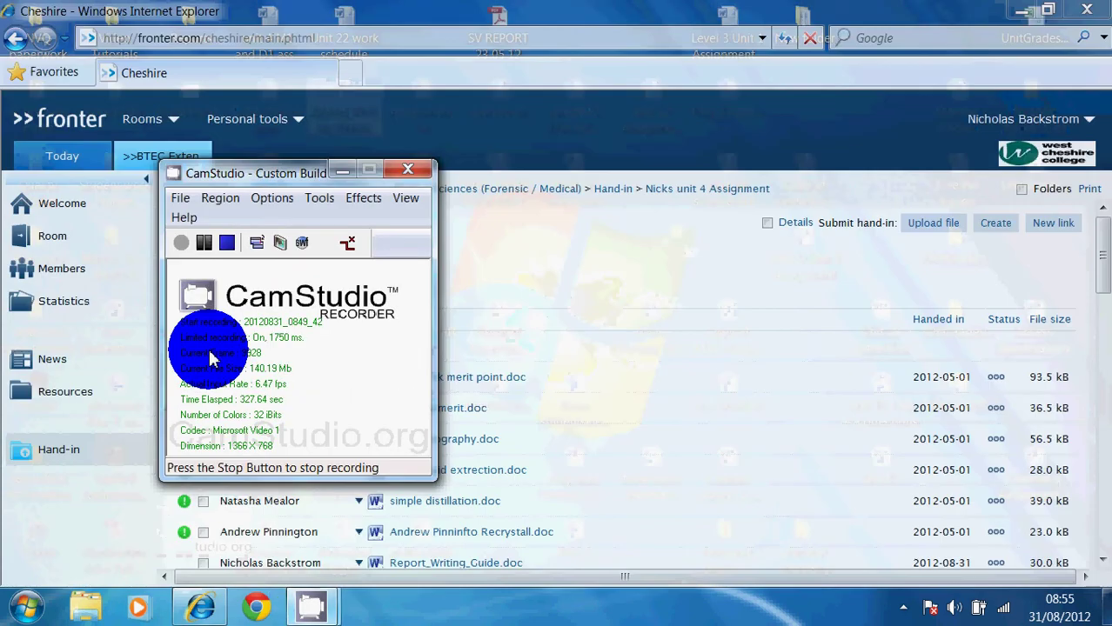